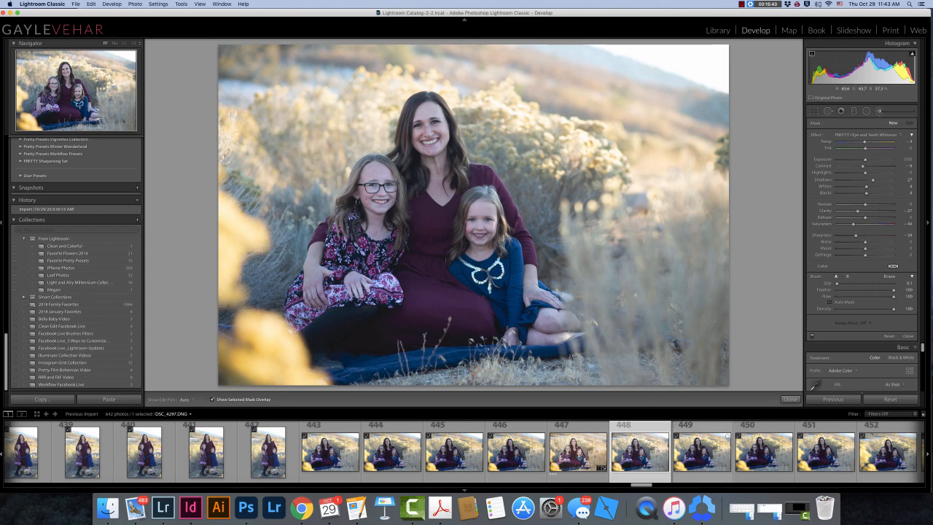
Compare the unedited photo DSC_4297 with the finished edit beside it, and apply the Pretty FILM Pastels | Aphrodite preset to it.
left_click(576, 478)
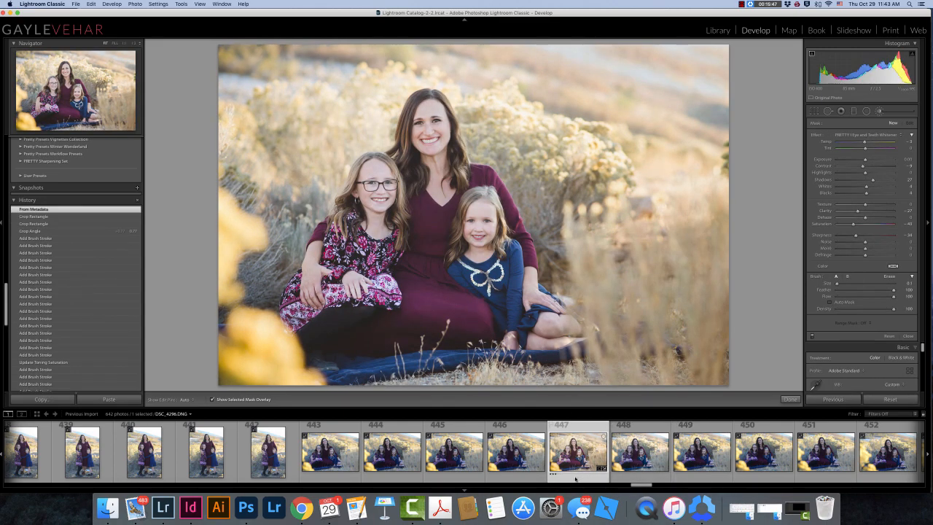
left_click(639, 474)
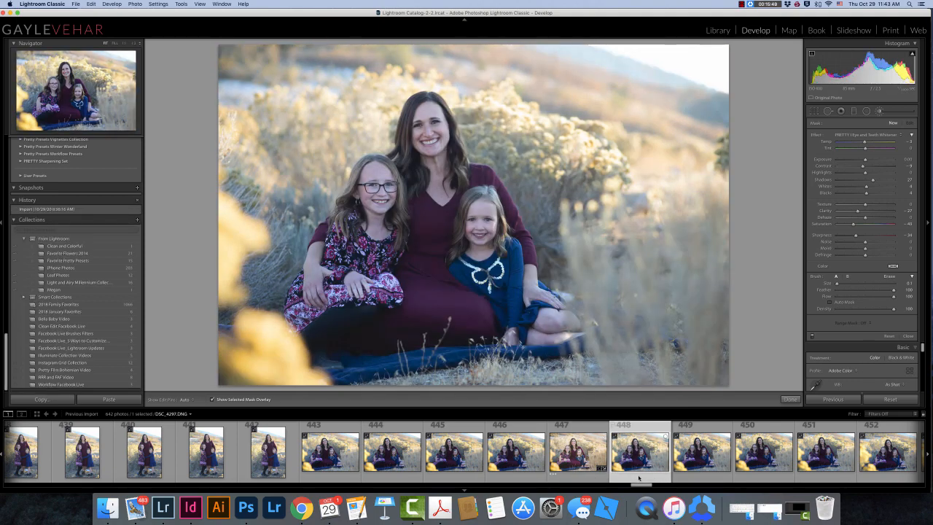
scroll(104, 313, "up", 15)
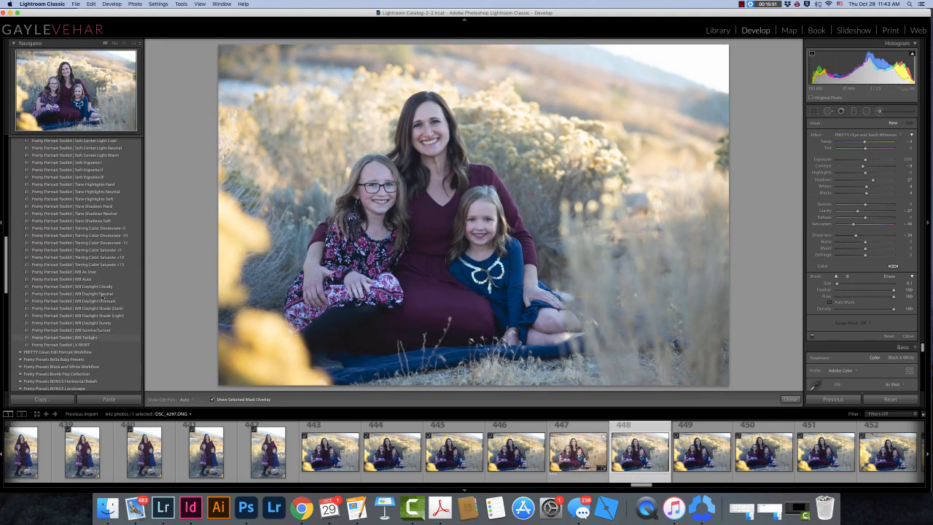
scroll(102, 297, "up", 6)
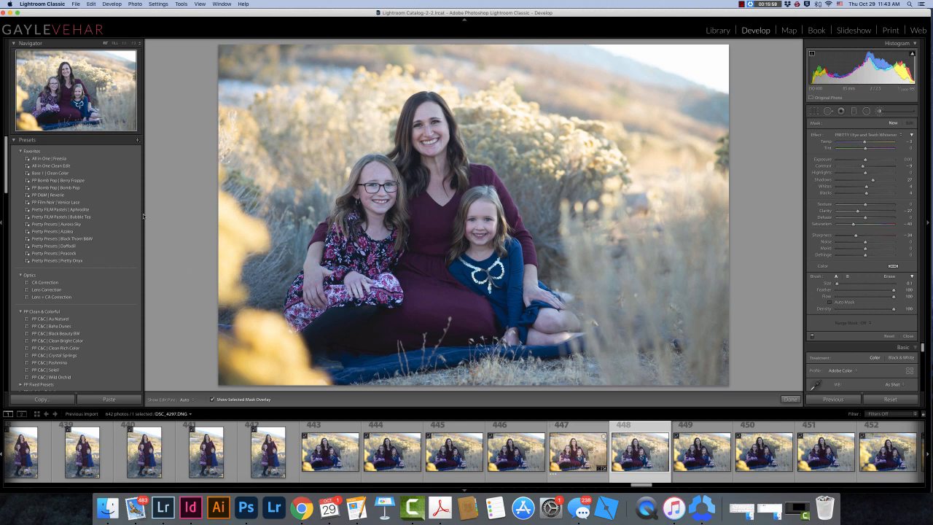
left_click(74, 210)
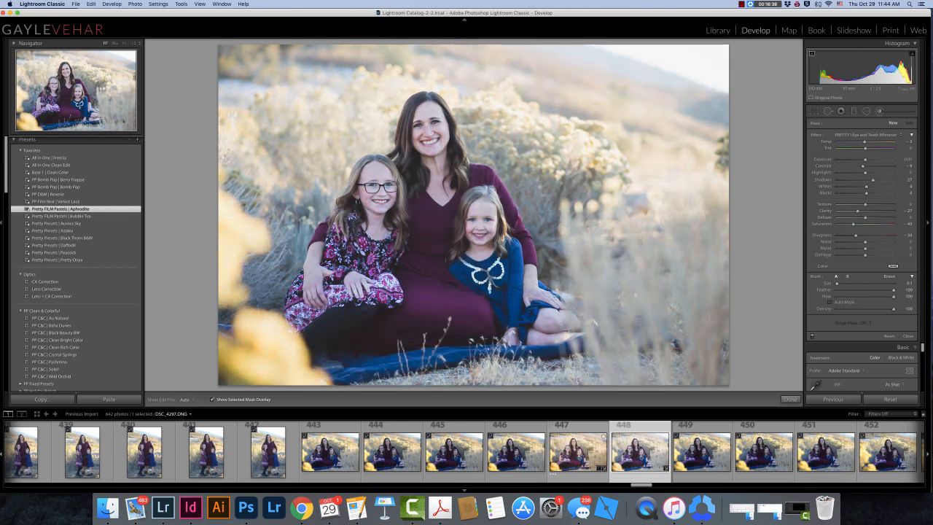
Set the photo's white balance temperature to 5,323 and its highlights to -52.
left_click(909, 336)
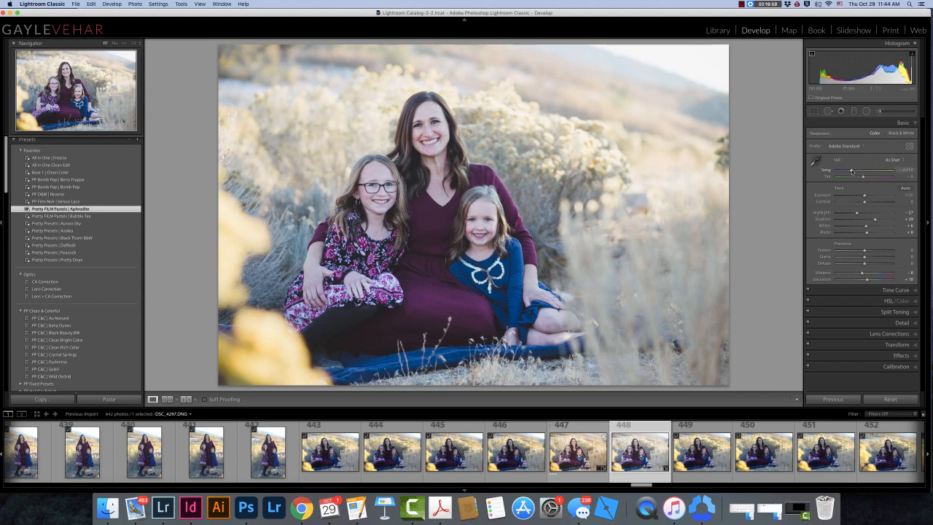
left_click_drag(853, 172, 855, 171)
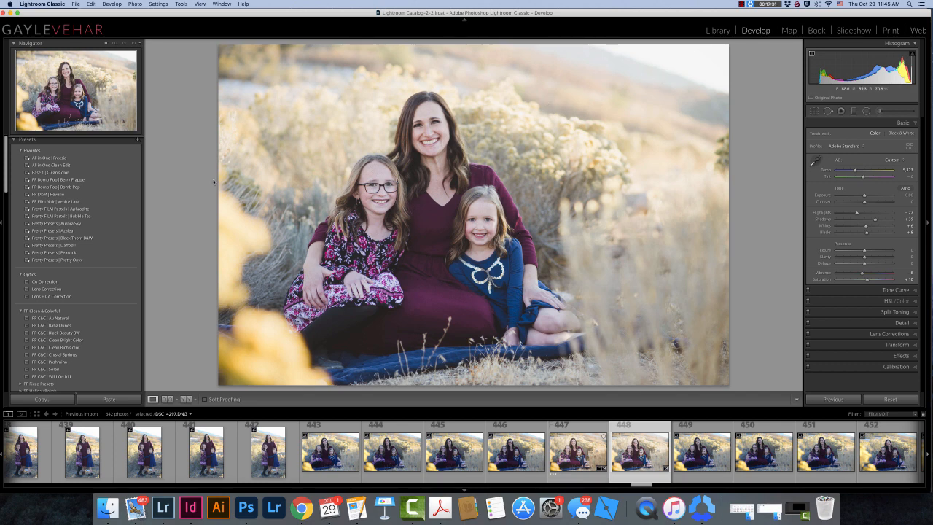
left_click_drag(858, 213, 848, 213)
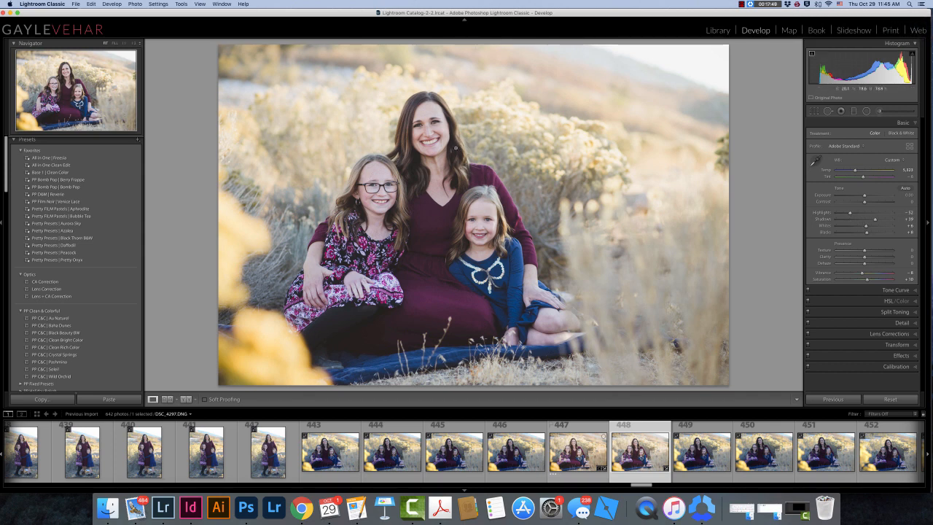
Apply the Pretty Portrait Toolkit | Soft Center Light Neutral preset from the PRETTY Clean Edit Portrait Toolkit.
left_click(21, 312)
scroll(22, 313, "down", 5)
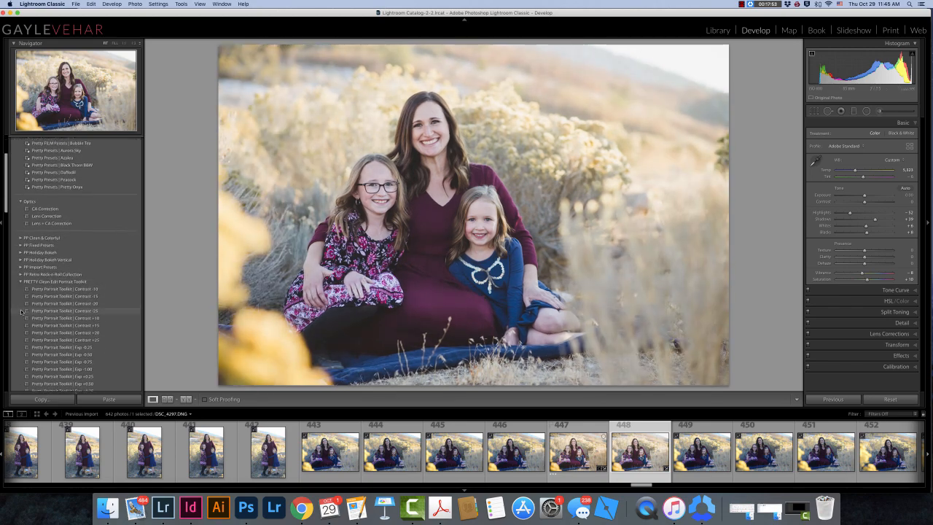
scroll(21, 313, "down", 4)
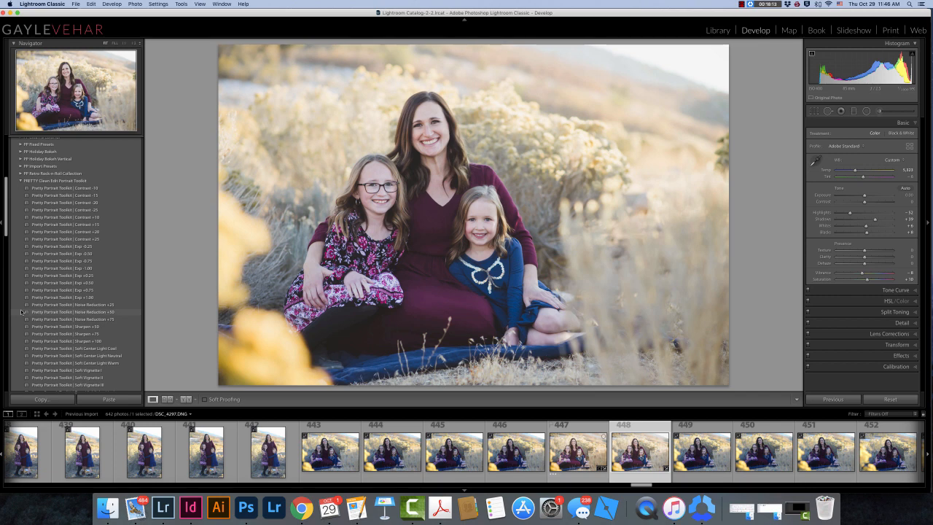
scroll(40, 321, "down", 3)
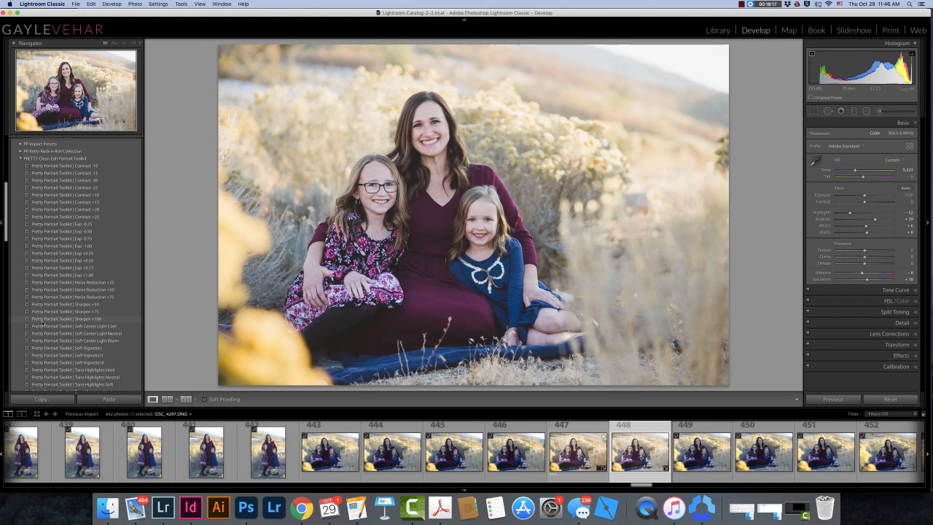
scroll(76, 313, "down", 1)
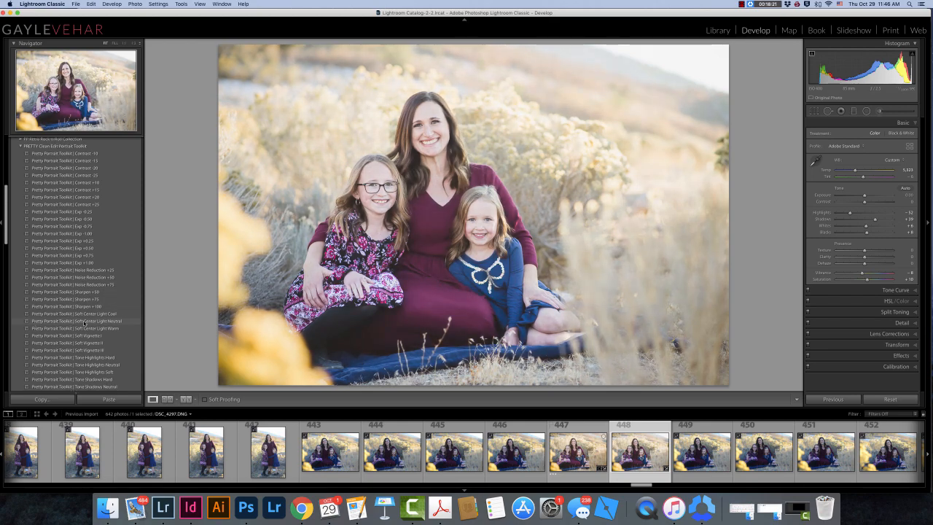
left_click(84, 321)
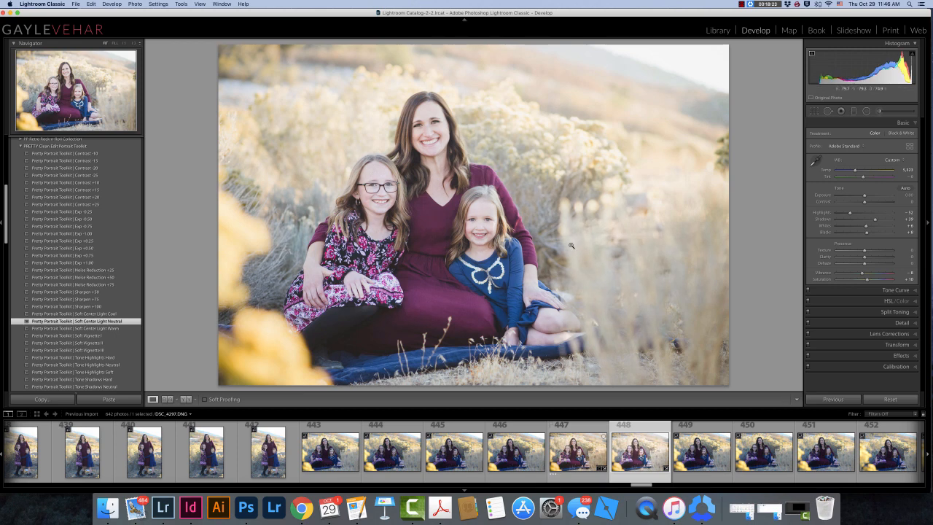
Move and narrow the preset's radial filter so its ellipse fits around the mother and two girls.
left_click(867, 111)
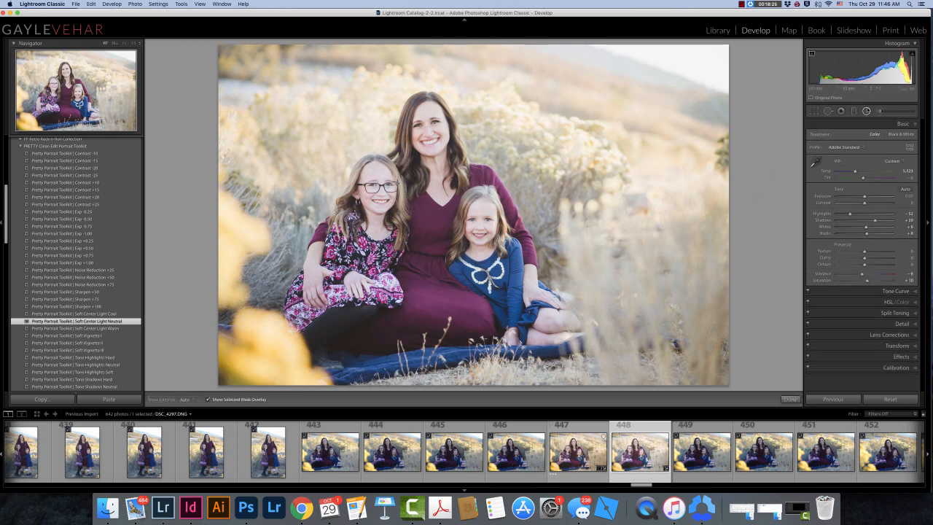
left_click(472, 215)
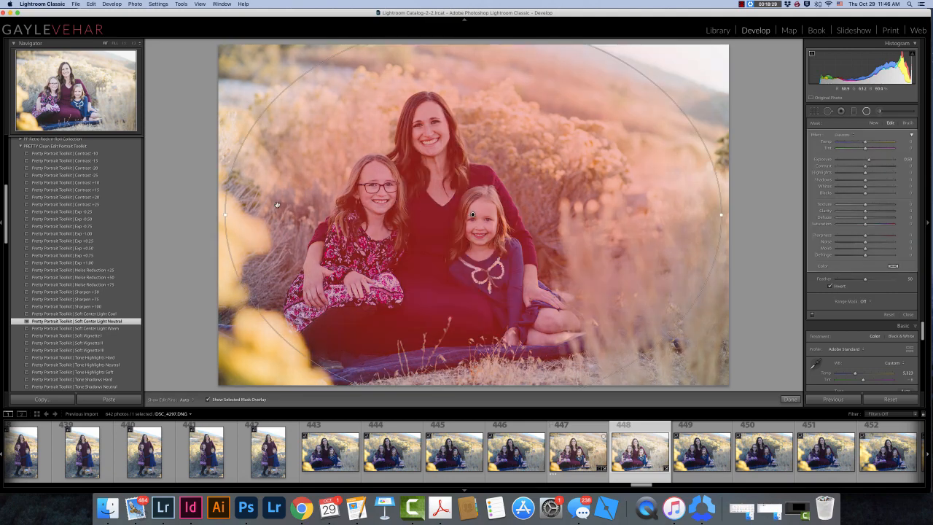
left_click_drag(239, 215, 372, 218)
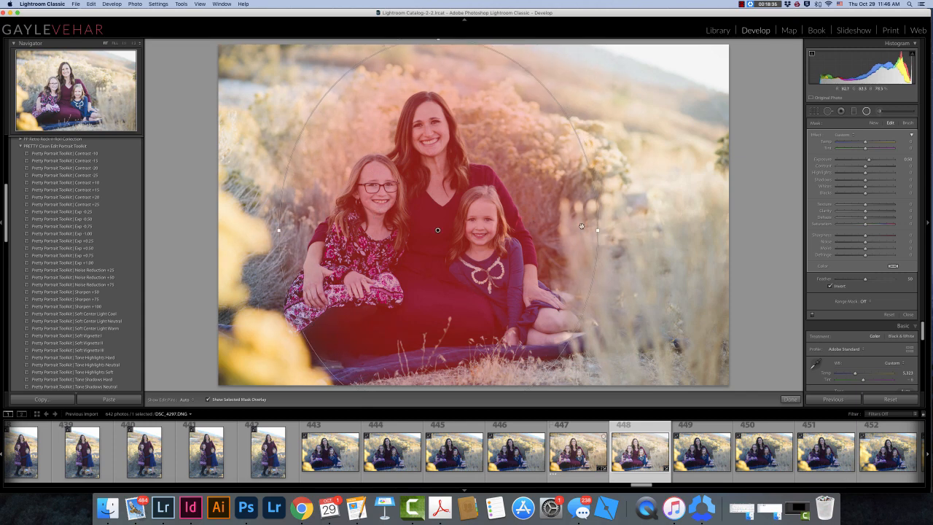
left_click_drag(597, 230, 591, 230)
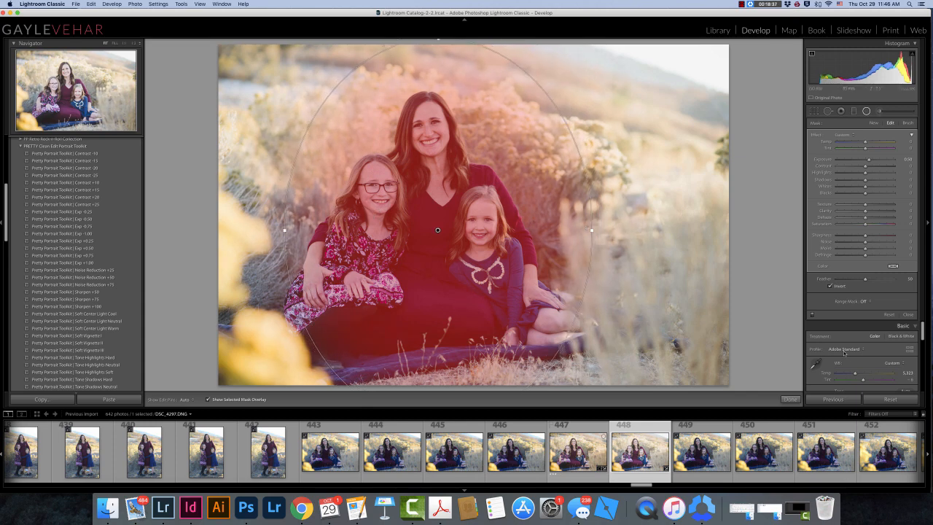
left_click(790, 399)
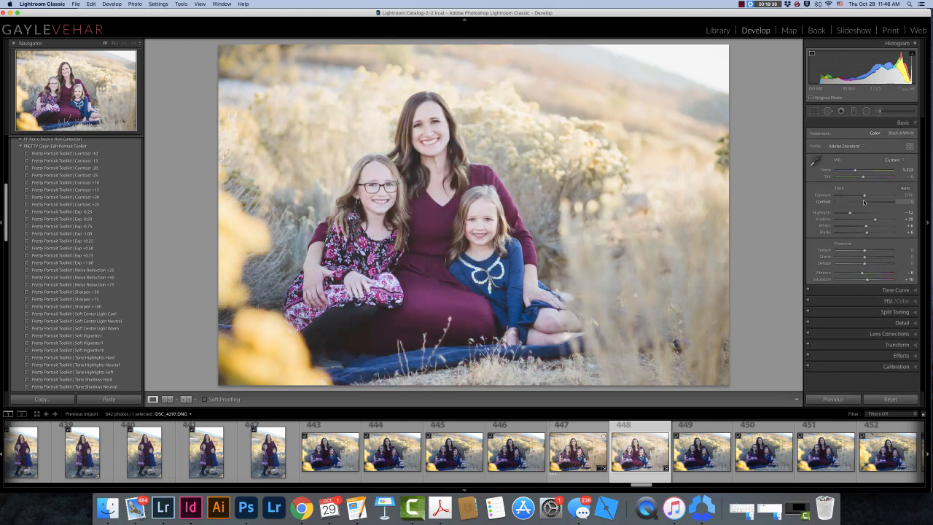
Set the radial filter's exposure to 0.26 with a slightly warmer temperature, viewing the effect with the mask overlay hidden.
left_click(866, 111)
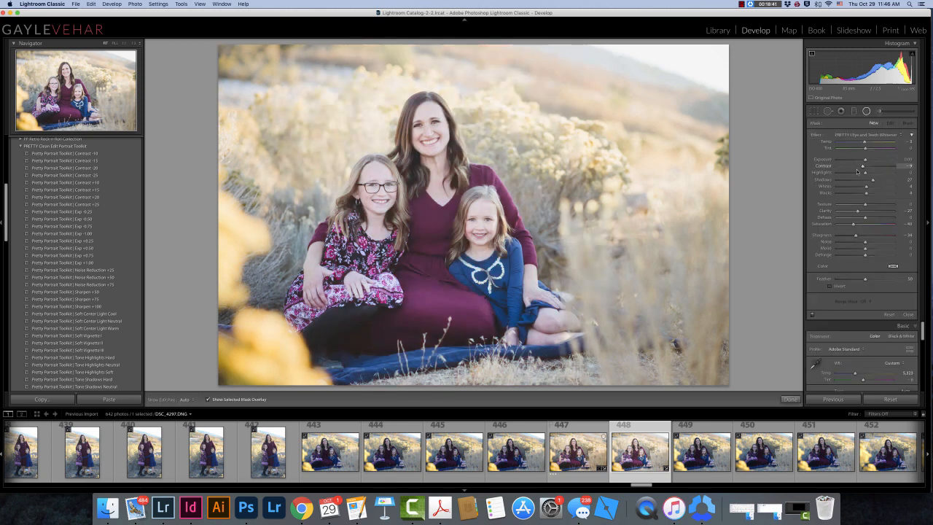
left_click(867, 111)
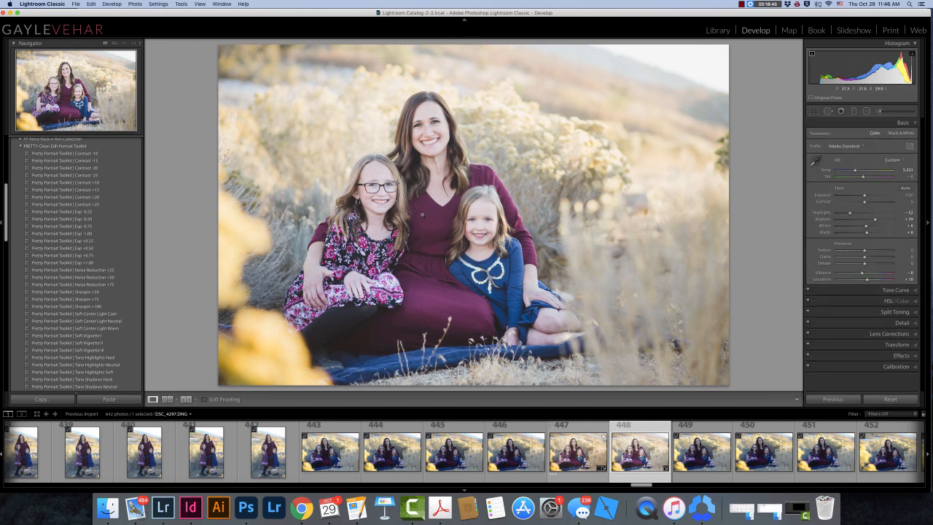
left_click(867, 111)
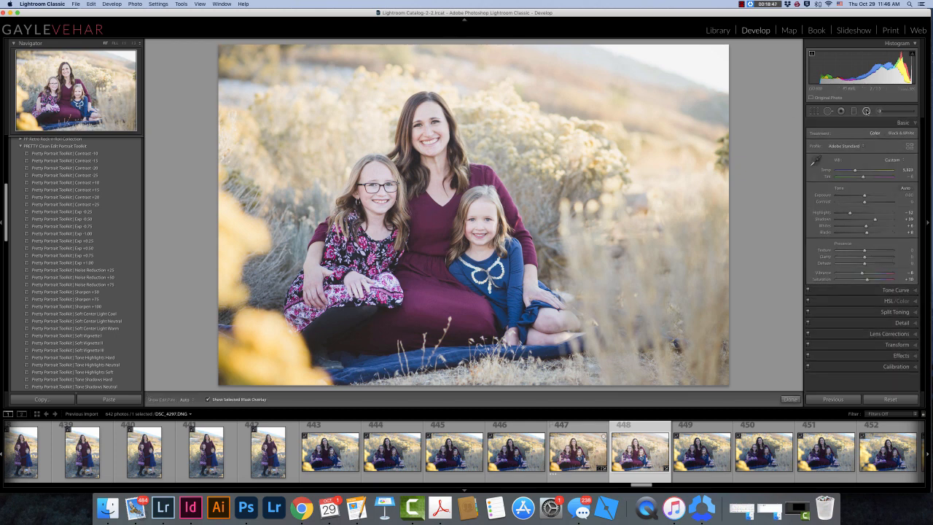
left_click(438, 231)
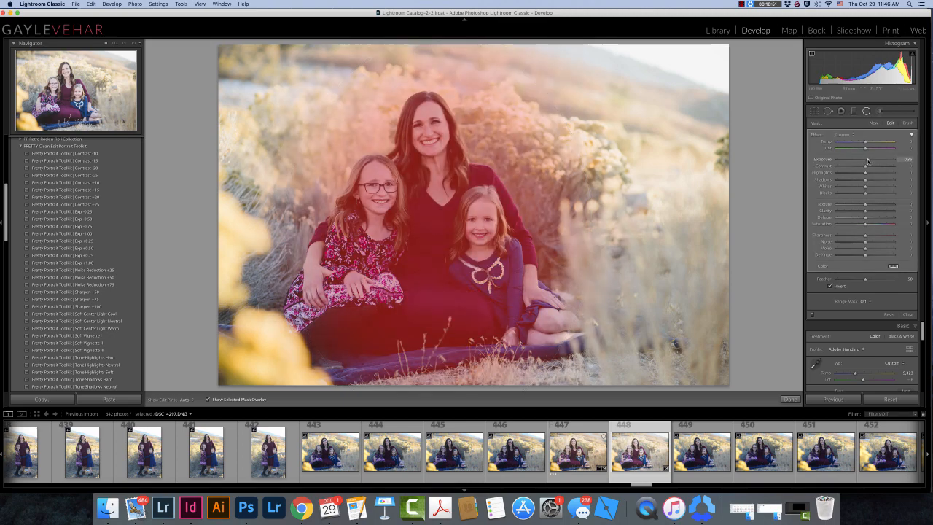
left_click_drag(869, 159, 868, 160)
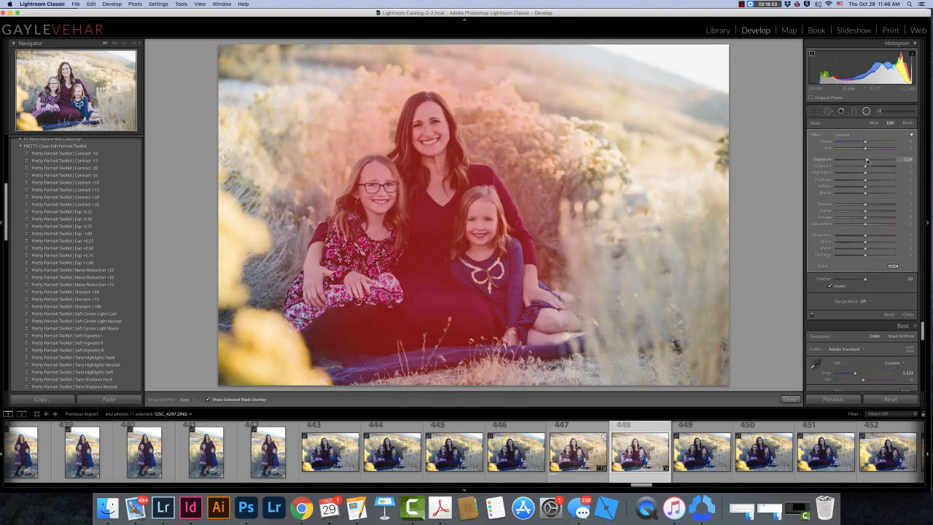
key("o")
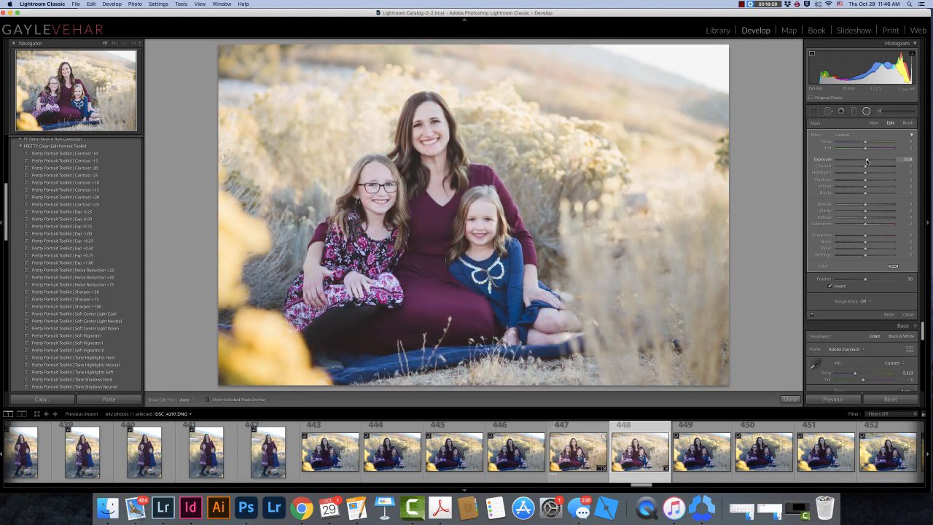
left_click_drag(867, 160, 868, 160)
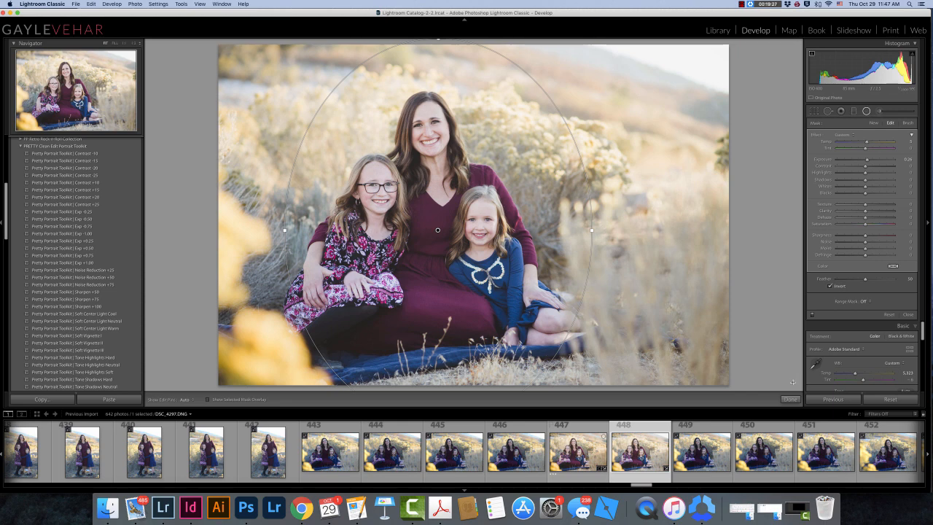
Whiten the mother's teeth using the adjustment brush with the PRETTY | Eye and Teeth Whitener effect.
left_click(880, 112)
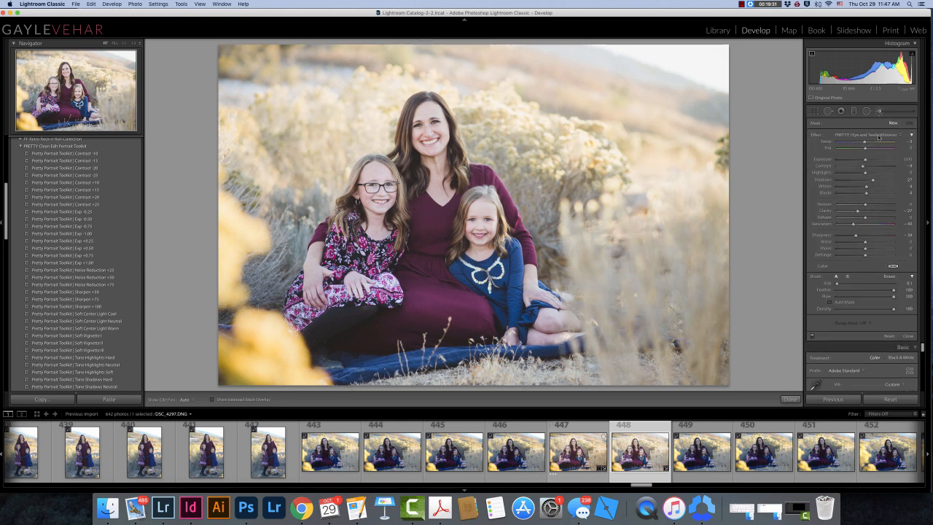
left_click(879, 136)
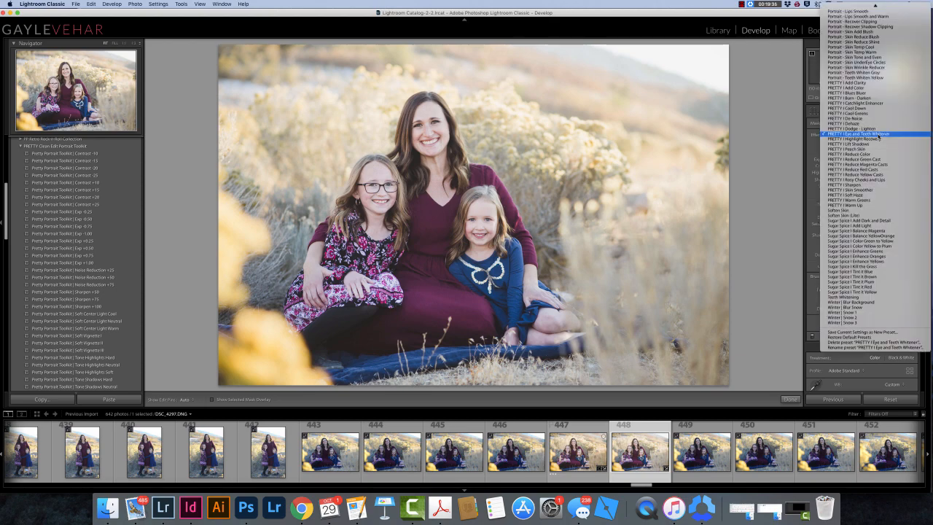
left_click(879, 136)
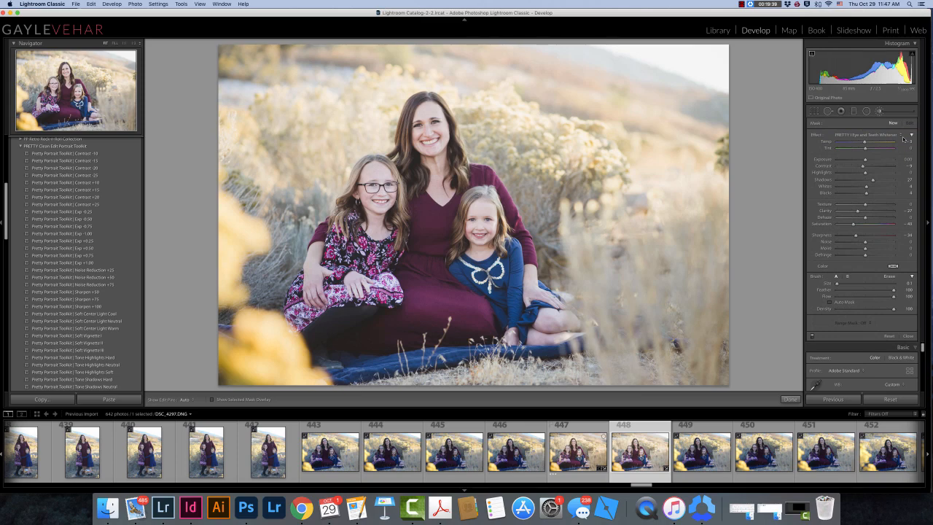
key("z")
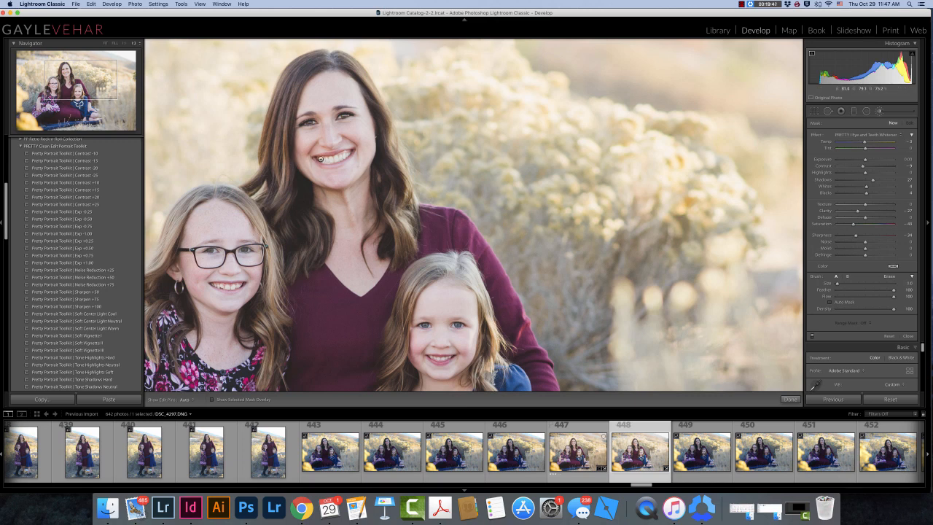
key("h")
key("h")
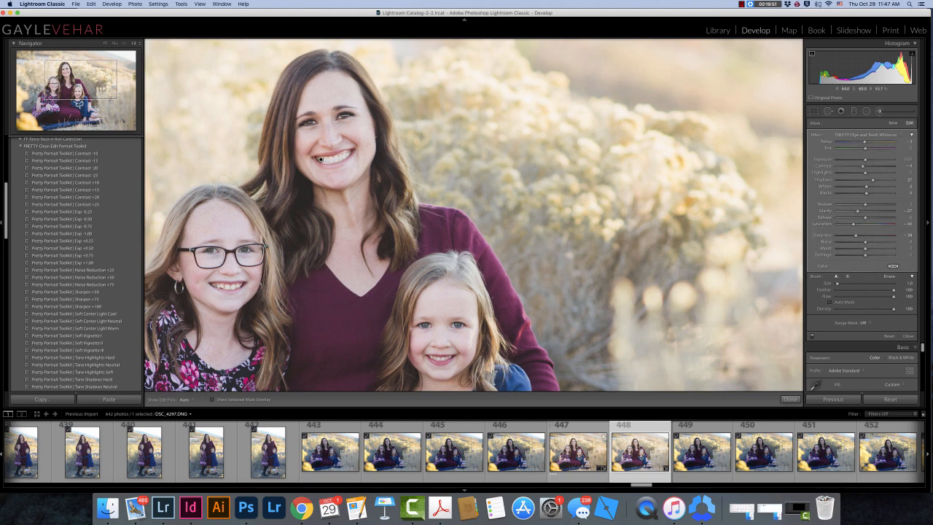
Brush the same whitening effect over the older girl's teeth and toggle the edit pins to check the result.
mouse_move(216, 286)
left_mouse_down()
mouse_move(238, 287)
mouse_move(223, 287)
left_mouse_up()
key("h")
key("h")
key("h")
key("h")
key("h")
key("h")
Paint a new PRETTY | Reduce Red Casts brush adjustment over the older girl's face at brush size 4.0.
left_click(893, 124)
left_click(889, 135)
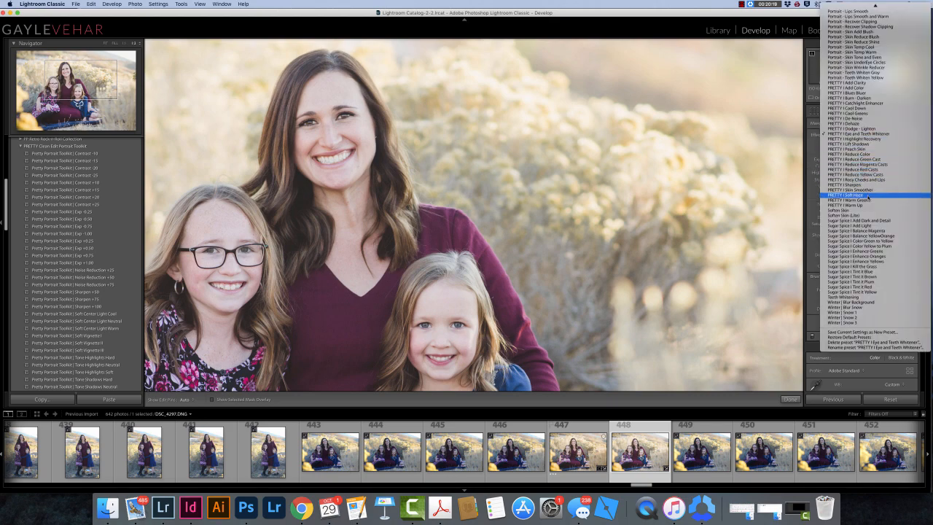
left_click(872, 169)
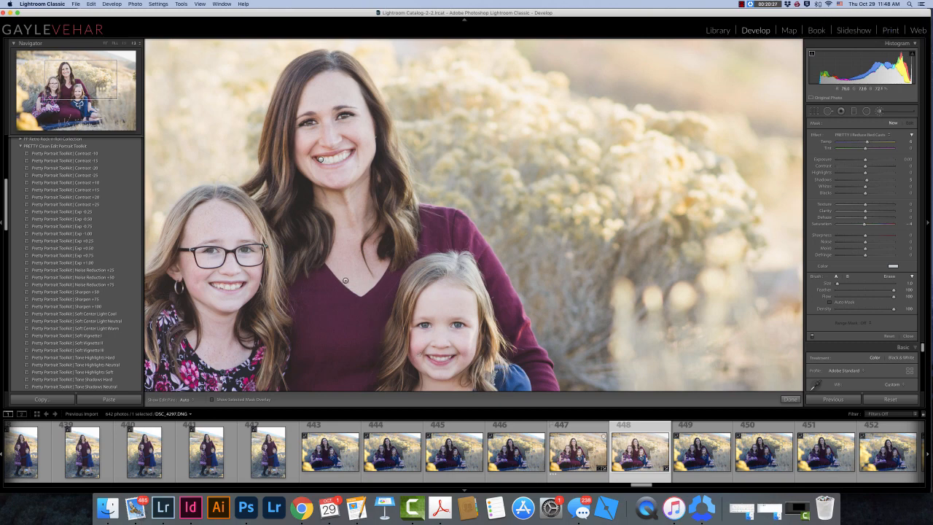
left_click_drag(321, 159, 354, 65)
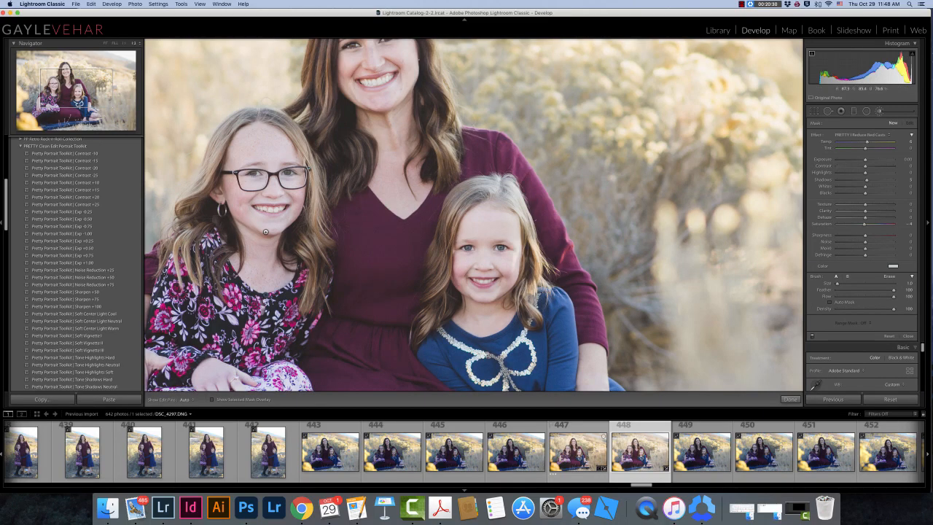
key("bracketright")
key("bracketright")
key("h")
left_click_drag(245, 198, 247, 213)
key("h")
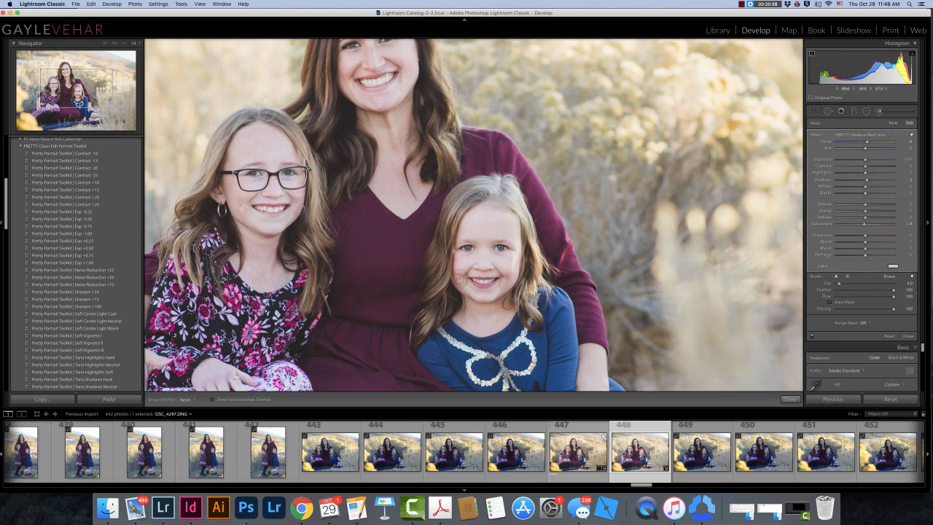
Brush the red cast reduction across the mother's face with a smaller brush and bring the hands and legs into view.
key("h")
key("[")
key("[")
mouse_move(358, 65)
left_mouse_down()
mouse_move(353, 72)
mouse_move(392, 63)
left_mouse_up()
mouse_move(80, 100)
left_mouse_down()
mouse_move(85, 111)
mouse_move(63, 108)
left_mouse_up()
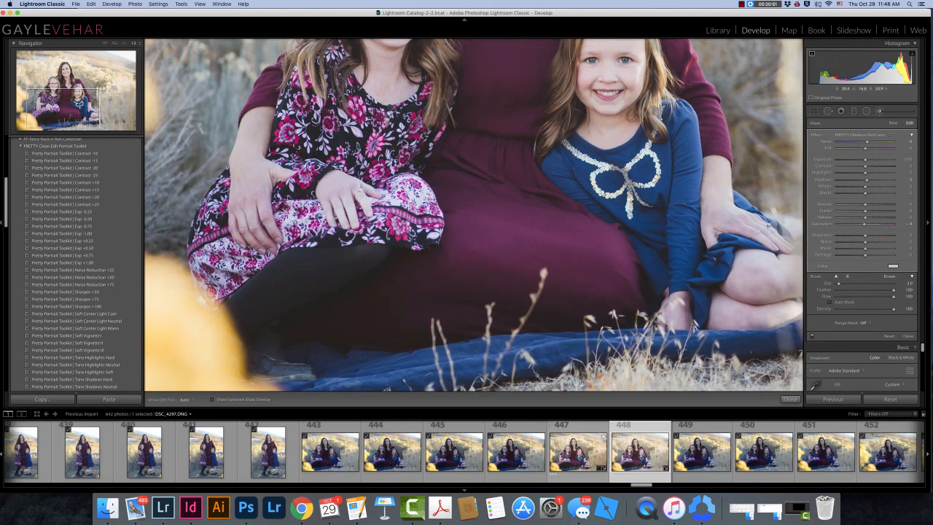
Brush the red cast reduction over the mother's hands and the younger girl's legs at brush size 3.0.
left_click_drag(235, 234, 238, 239)
left_click_drag(764, 280, 787, 285)
mouse_move(746, 321)
left_mouse_down()
mouse_move(758, 323)
mouse_move(729, 285)
mouse_move(665, 319)
left_mouse_up()
left_click_drag(760, 266, 745, 231)
key("z")
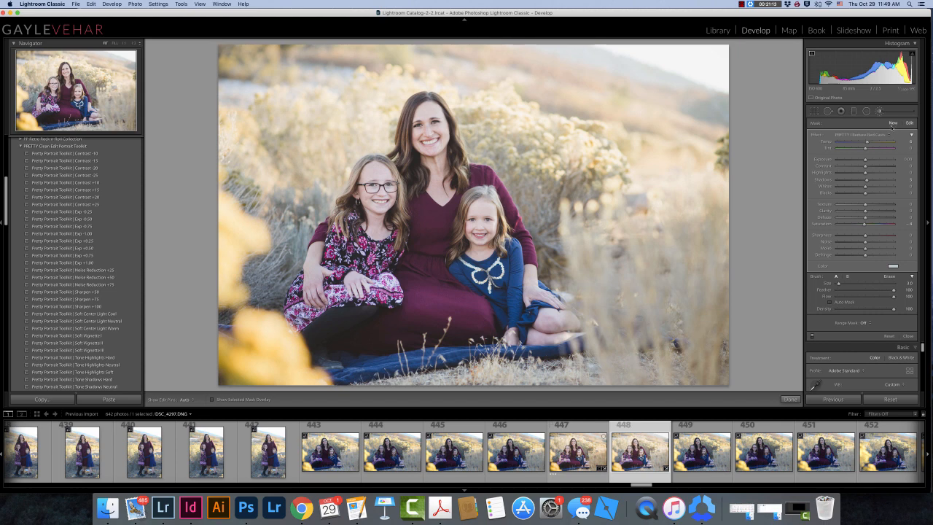
Paint a new PRETTY | Warm Up brush adjustment over the background around the family at brush size 31.0.
left_click(884, 134)
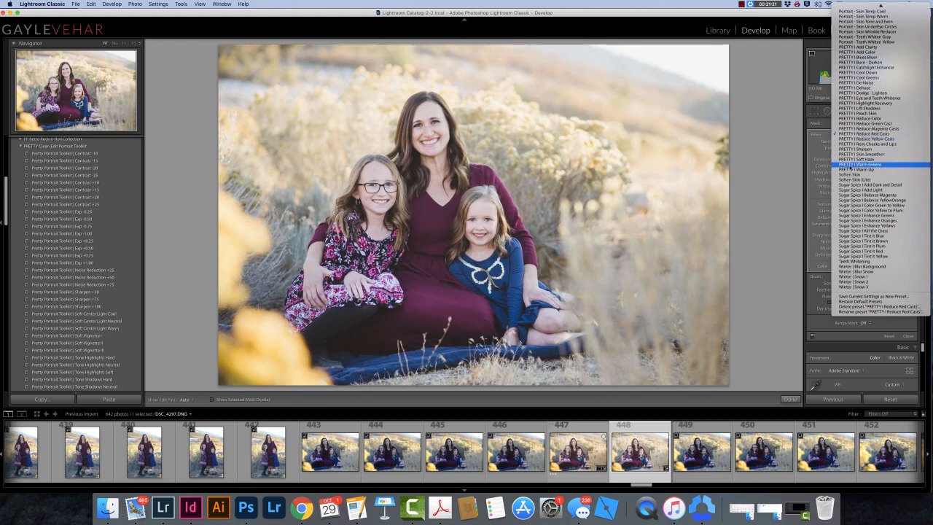
left_click(852, 170)
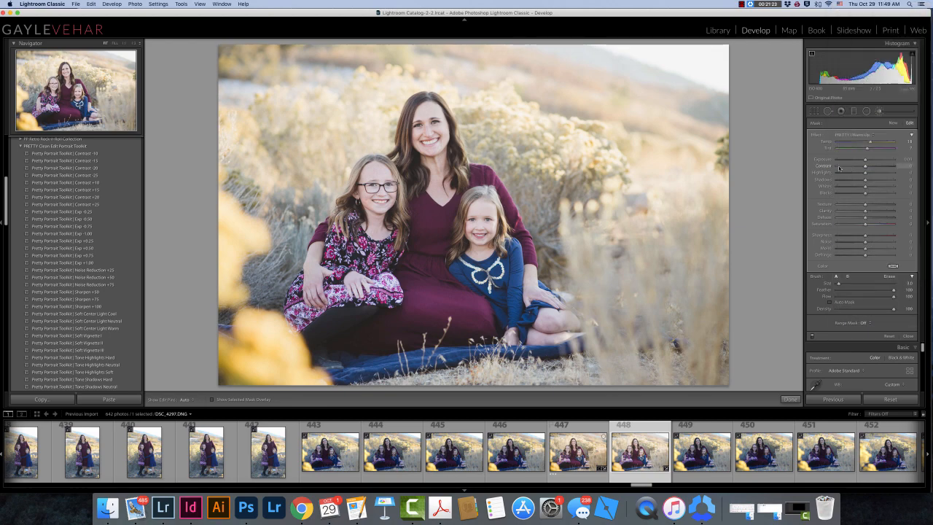
scroll(637, 163, "up", 7)
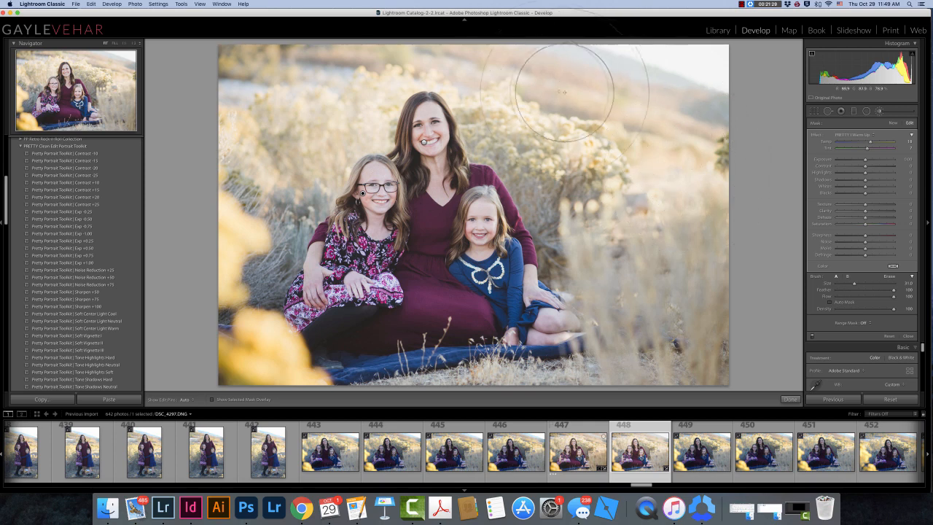
key("h")
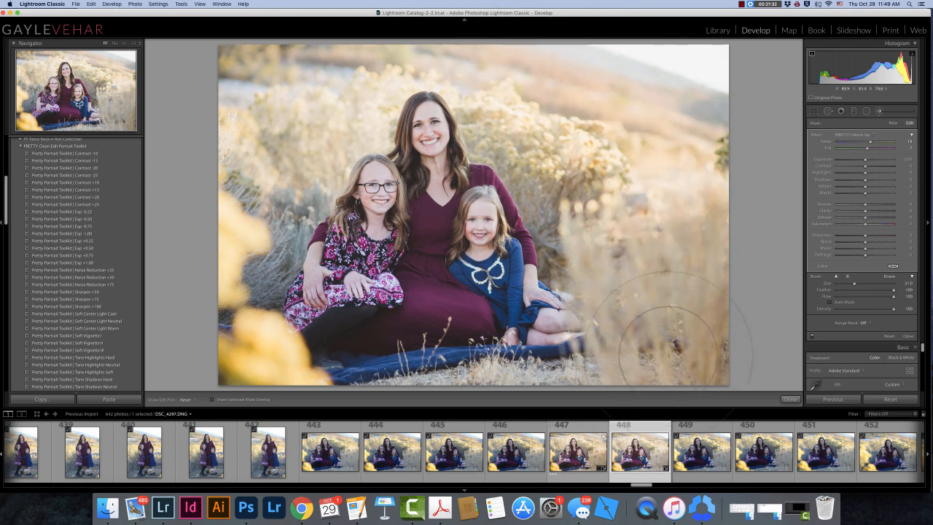
key("h")
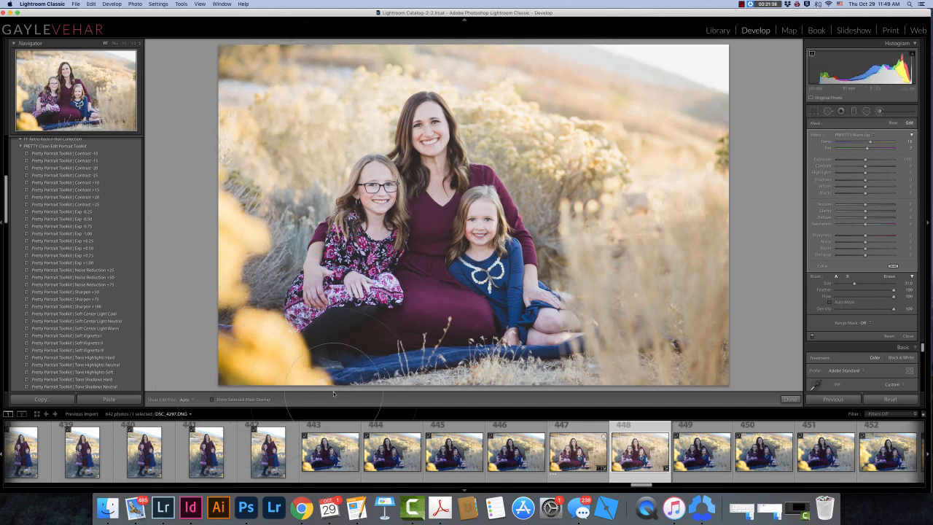
Continue the warming effect in the tighter background areas with a smaller brush, toggling the edit pins to check coverage.
key("h")
key("h")
key("bracketleft")
key("bracketleft")
key("bracketleft")
key("bracketleft")
key("h")
key("h")
Rotate the photo within the crop by 1.64 degrees, reposition the family in the frame and apply the crop.
left_click(815, 110)
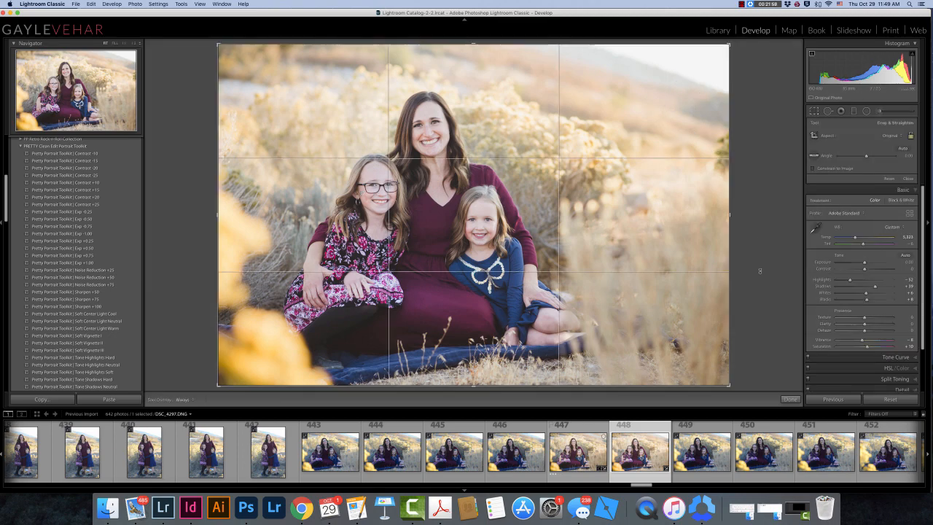
left_click_drag(765, 295, 754, 318)
left_click_drag(629, 278, 639, 279)
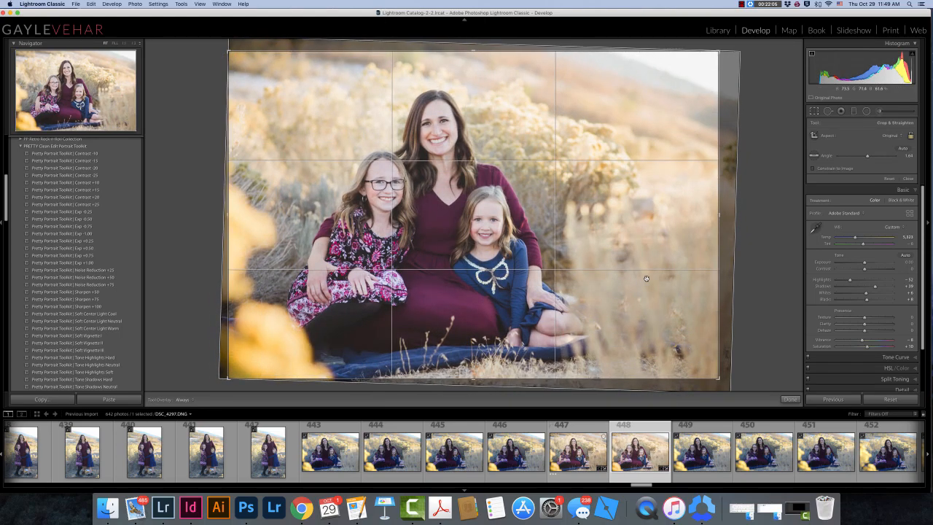
key("Return")
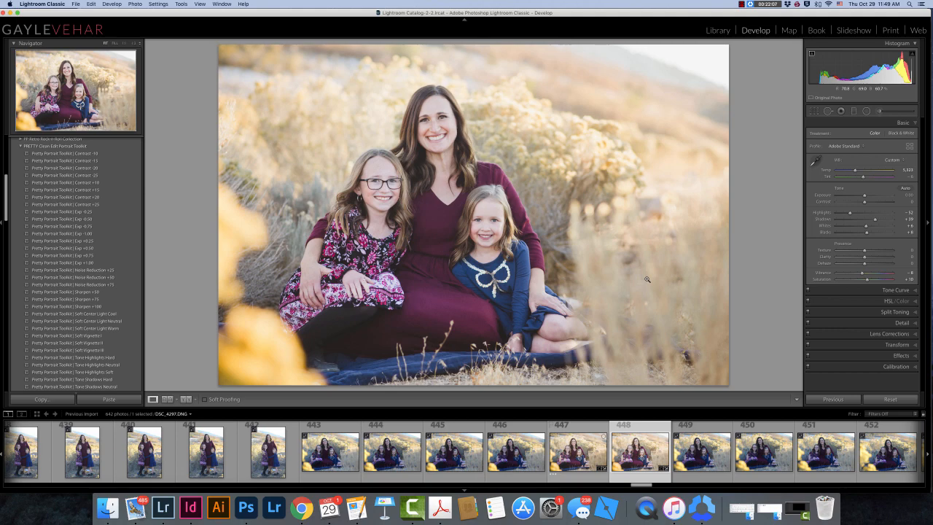
Compare the original and edited portrait side by side in the before and after view.
key("y")
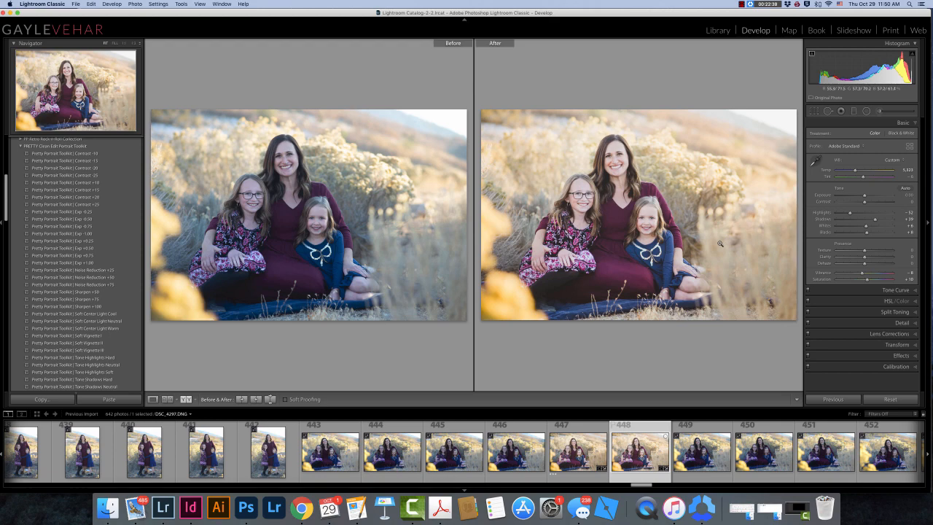
key("y")
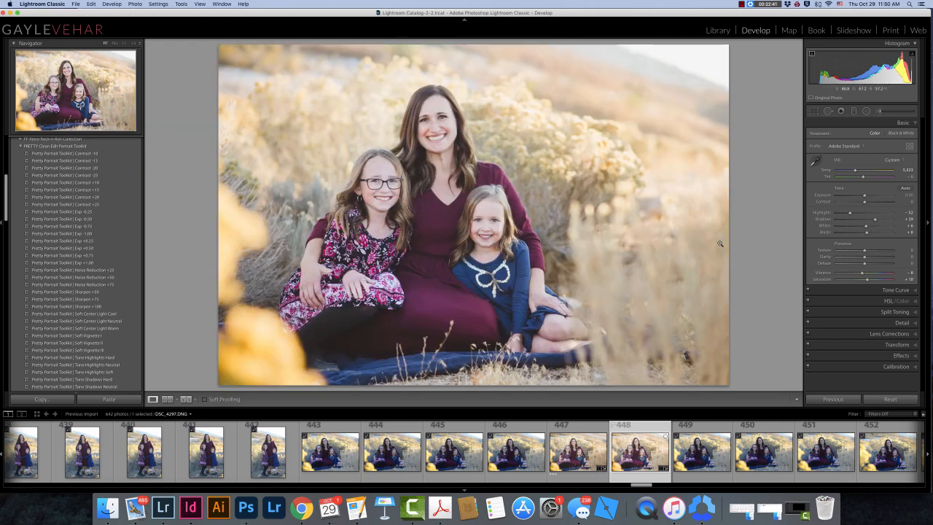
key("y")
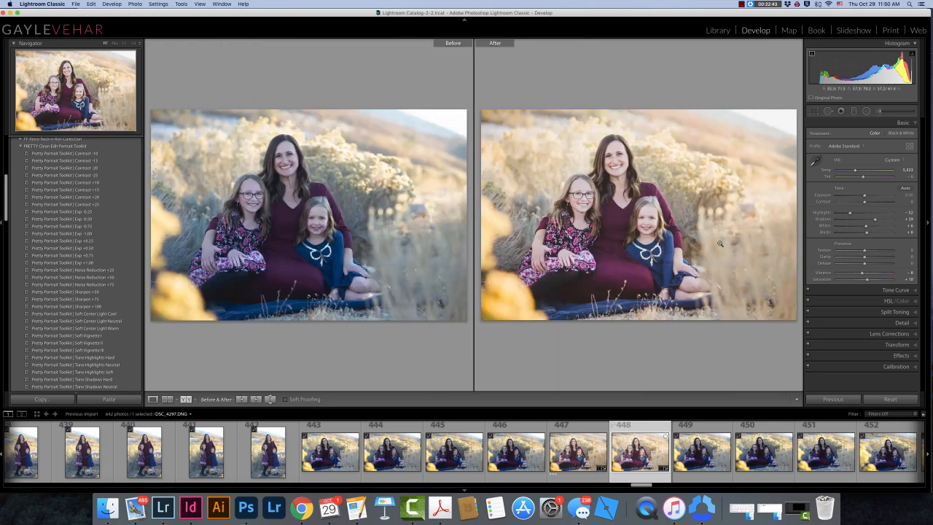